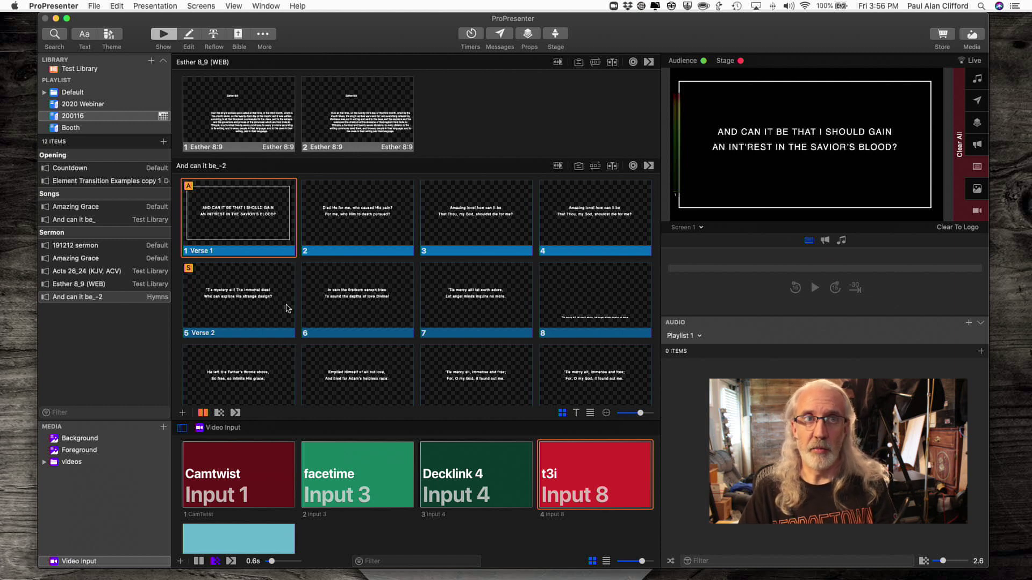
# Scroll the slide grid and bring up the context menu for slide 1, Verse 1 of 'And can it be'.
pyautogui.scroll(-5, 289, 311)
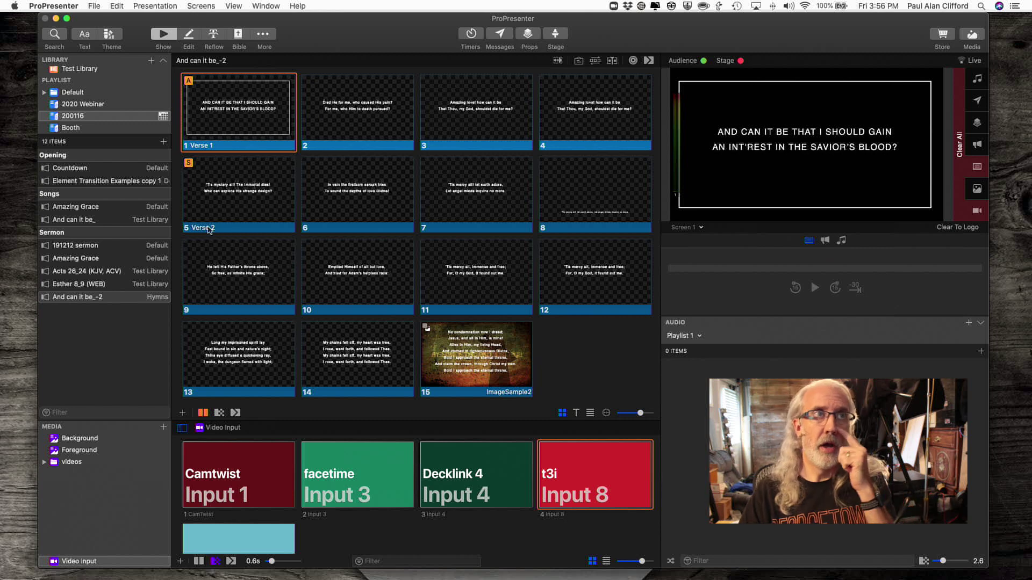
pyautogui.rightClick(211, 143)
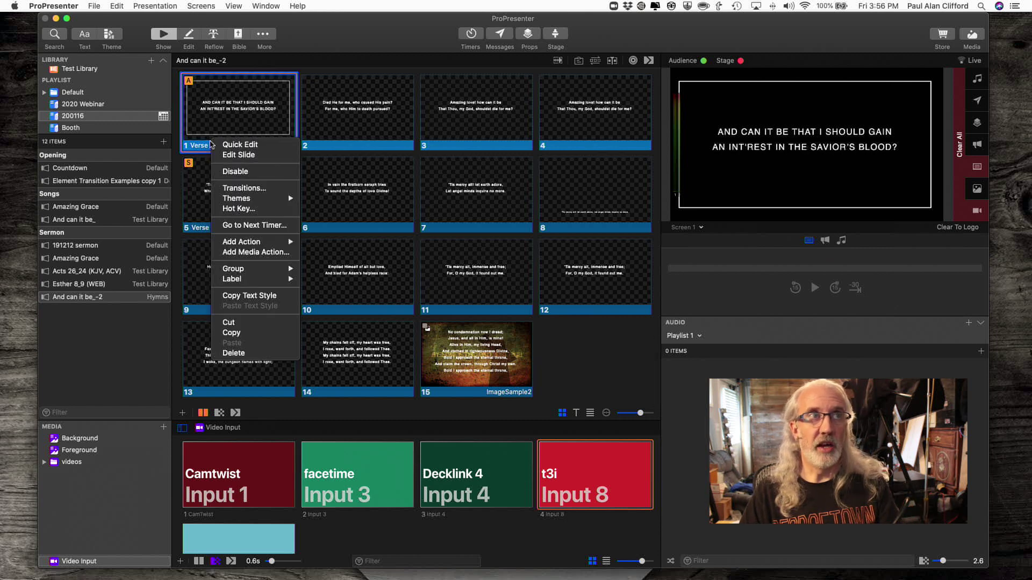
# Edit Verse 1 and trim the copyright title down to 'And can it be'.
pyautogui.click(228, 156)
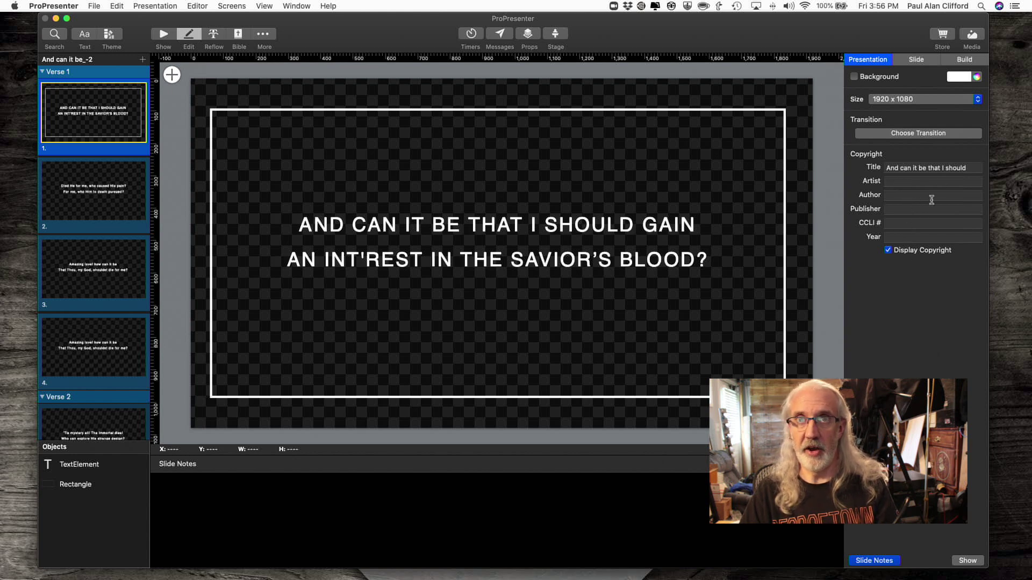
pyautogui.click(968, 168)
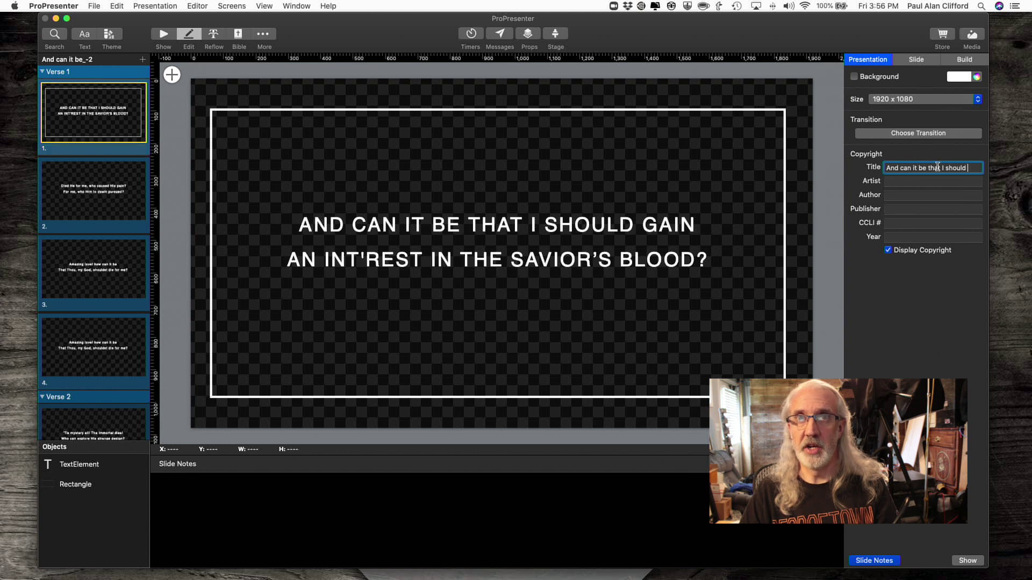
pyautogui.moveTo(926, 168); pyautogui.dragTo(967, 169)
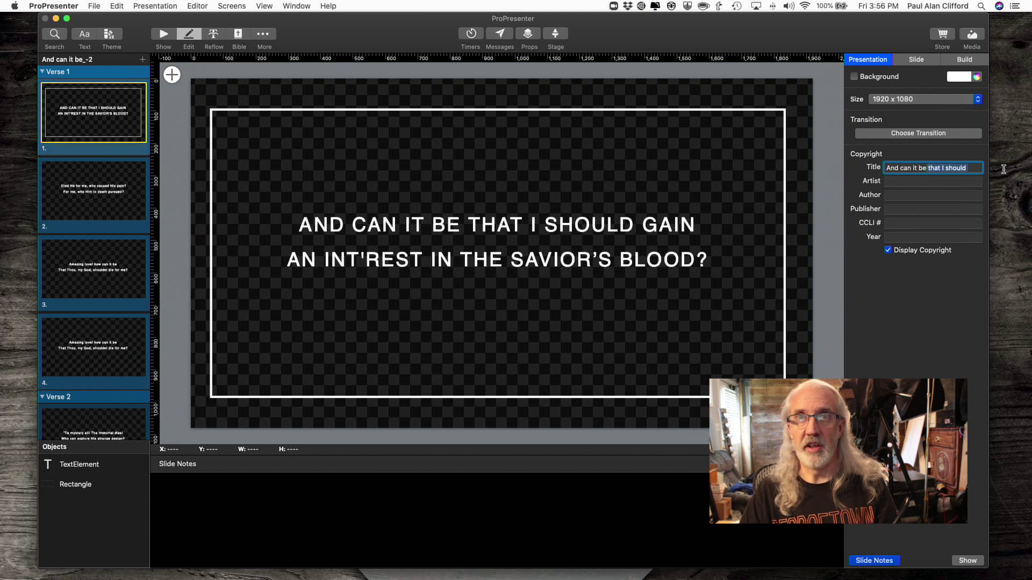
pyautogui.press('BackSpace')
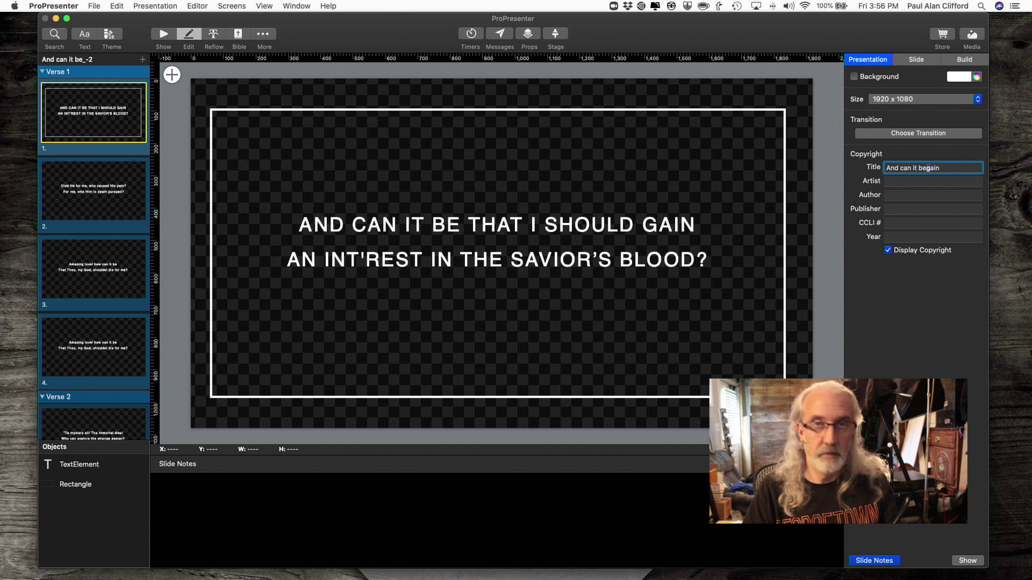
pyautogui.press('Delete')
pyautogui.press('Delete')
pyautogui.press('Delete')
pyautogui.press('Delete')
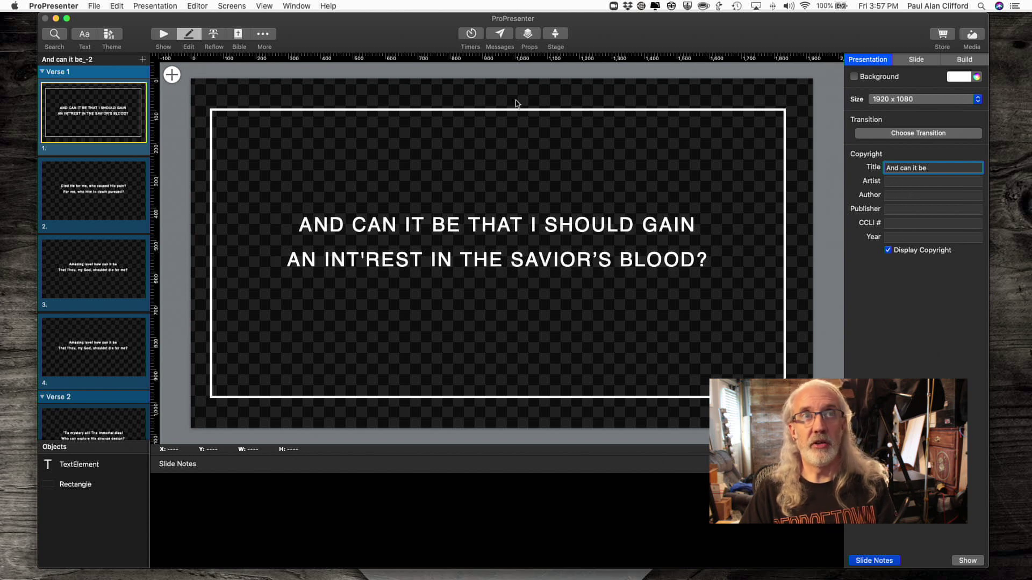
# In General preferences, enable copyright display with All Slides selected.
pyautogui.click(69, 8)
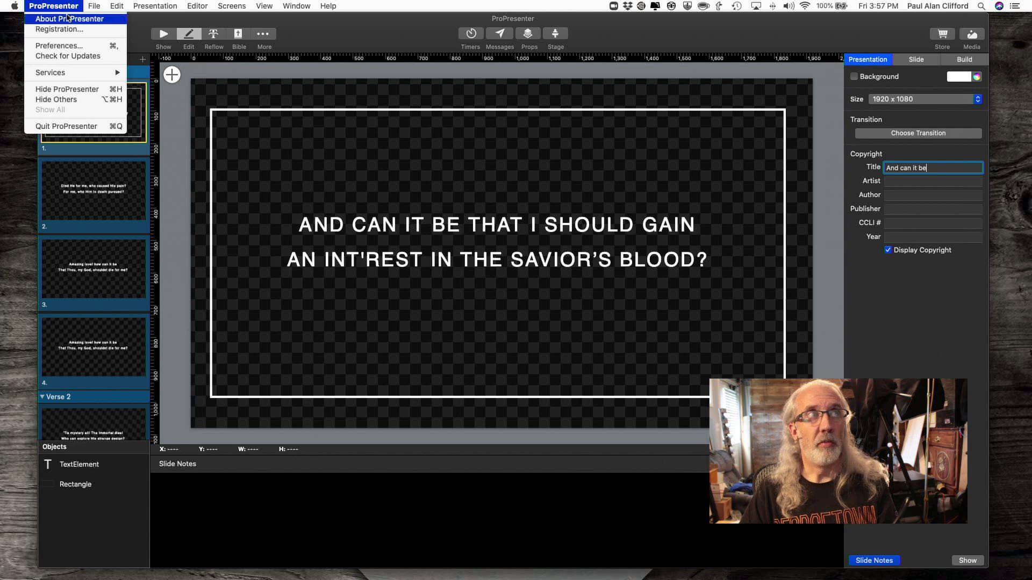
pyautogui.click(68, 46)
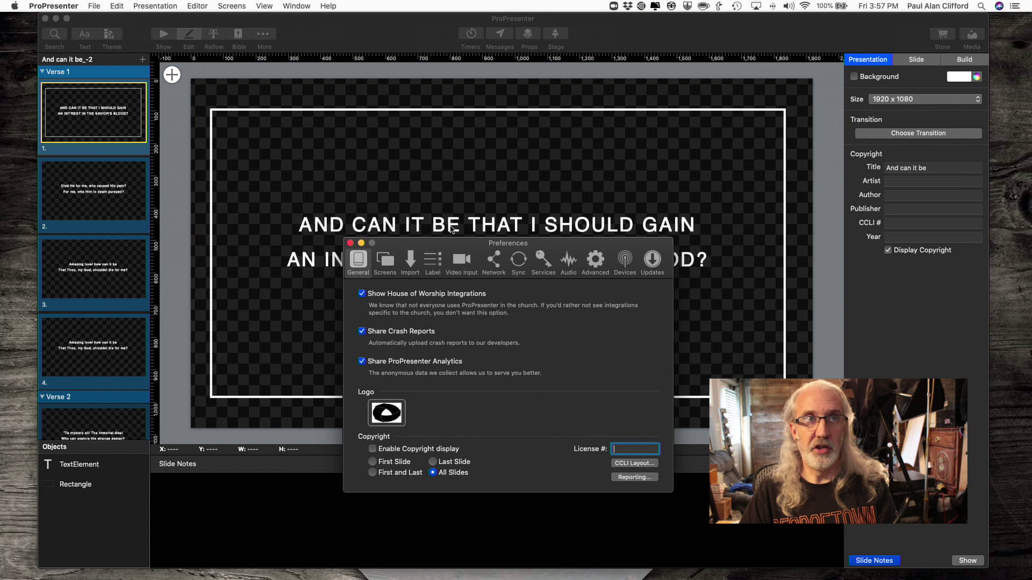
pyautogui.moveTo(449, 245); pyautogui.dragTo(409, 144)
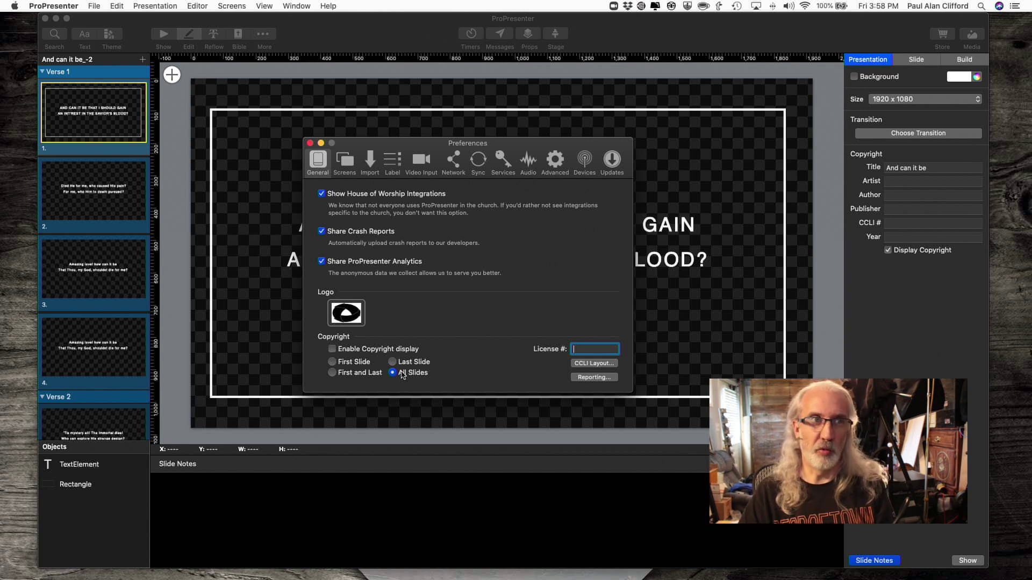
pyautogui.click(332, 350)
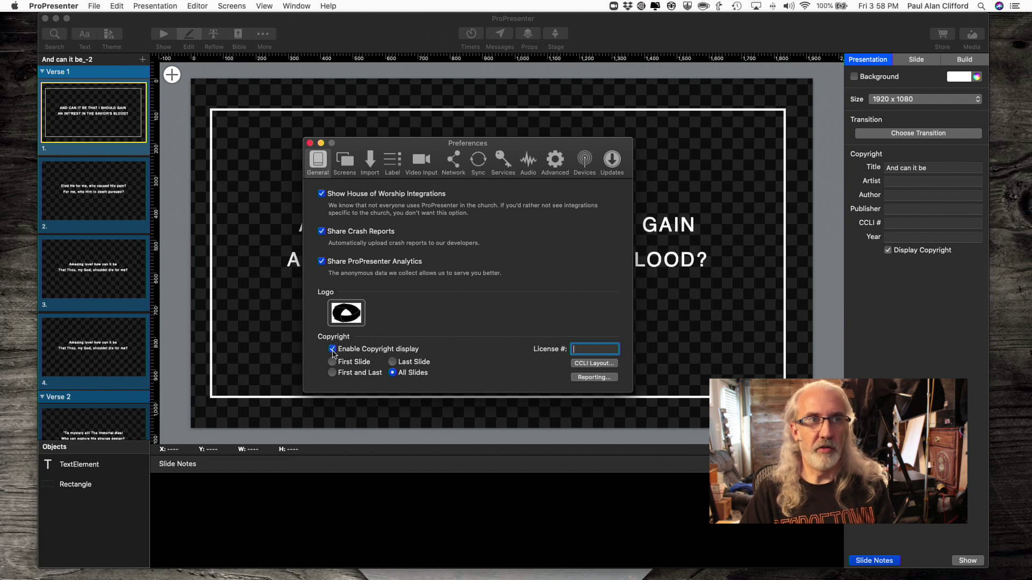
# In CCLI Layout, reduce the copyright format to only the Title token, then open the template.
pyautogui.click(580, 365)
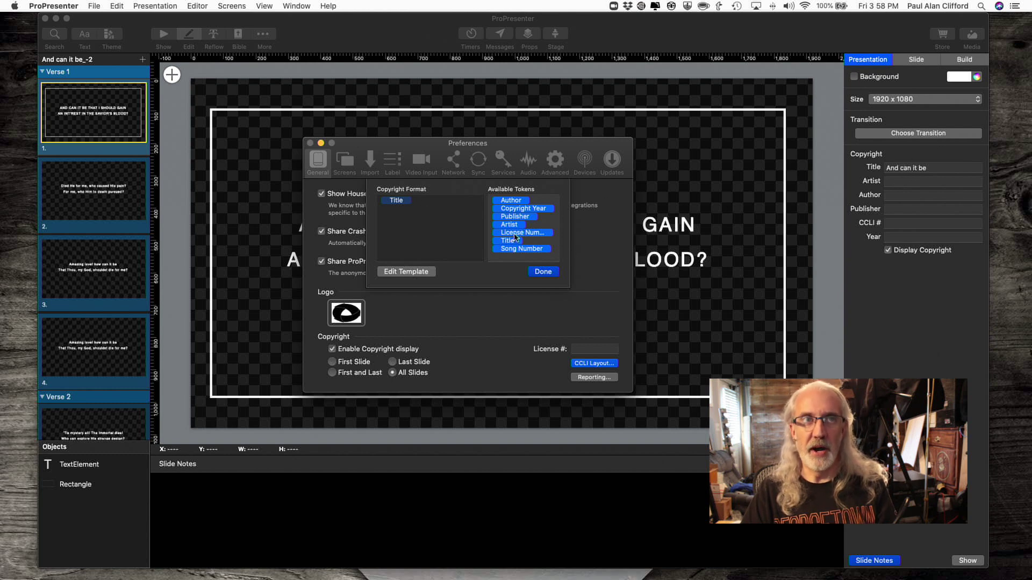
pyautogui.moveTo(514, 237); pyautogui.dragTo(387, 240)
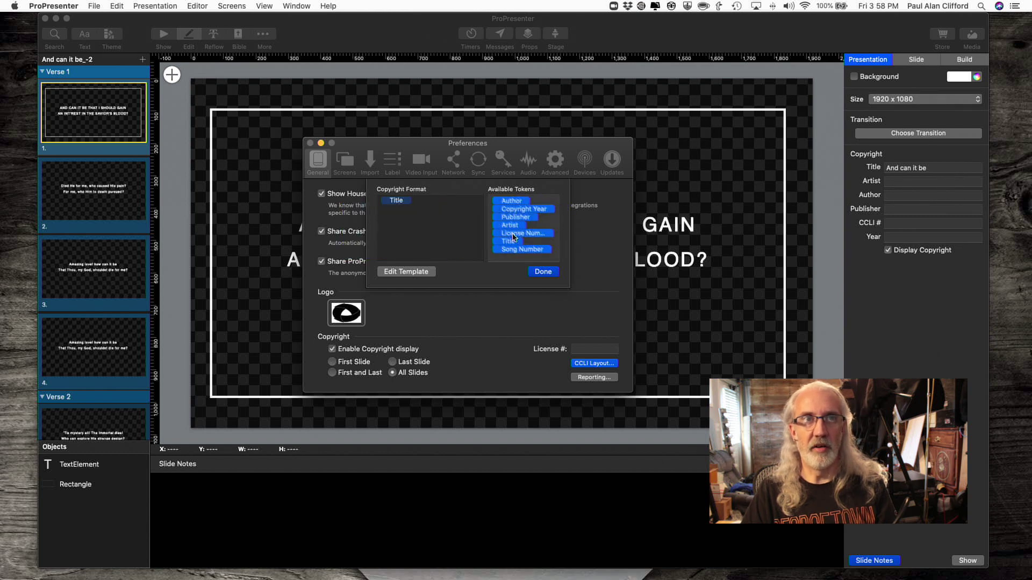
pyautogui.click(557, 257)
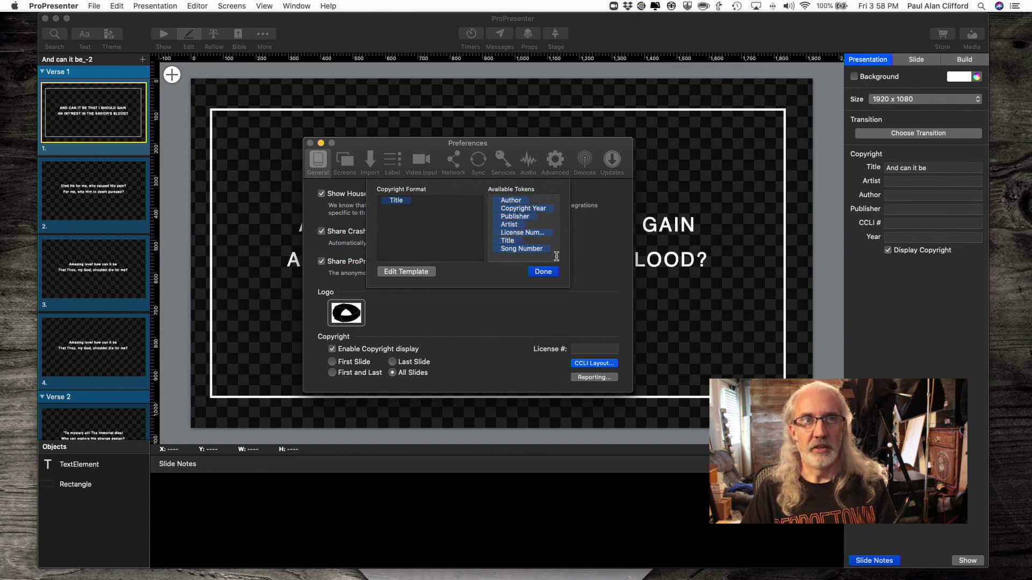
pyautogui.moveTo(531, 233); pyautogui.dragTo(417, 228)
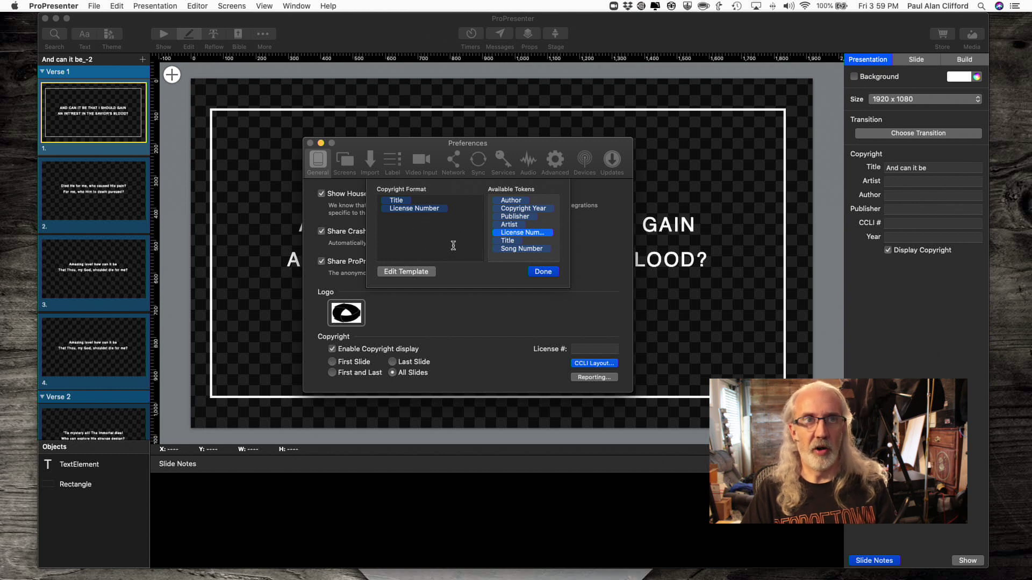
pyautogui.click(429, 212)
pyautogui.press('BackSpace')
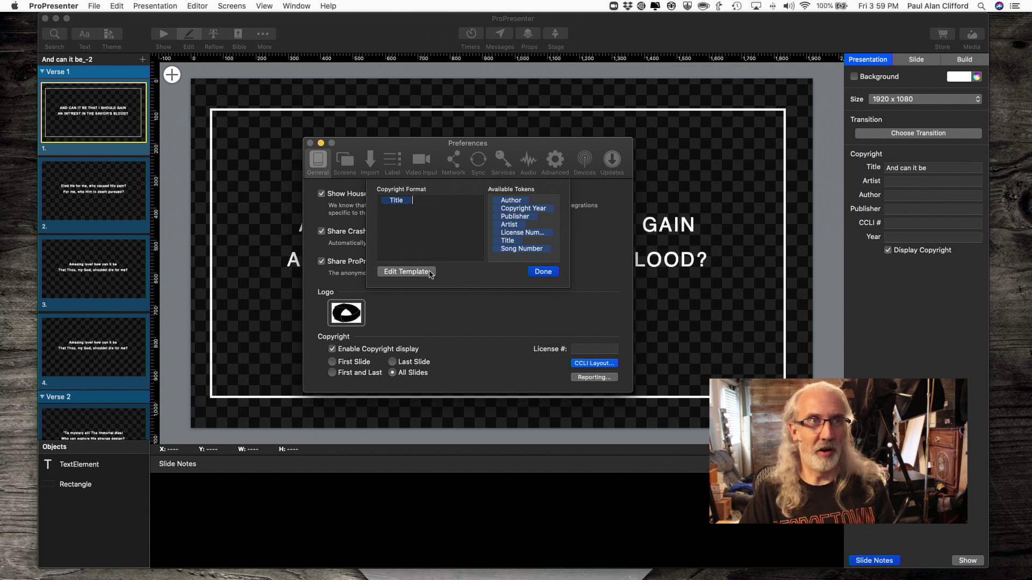
pyautogui.click(407, 271)
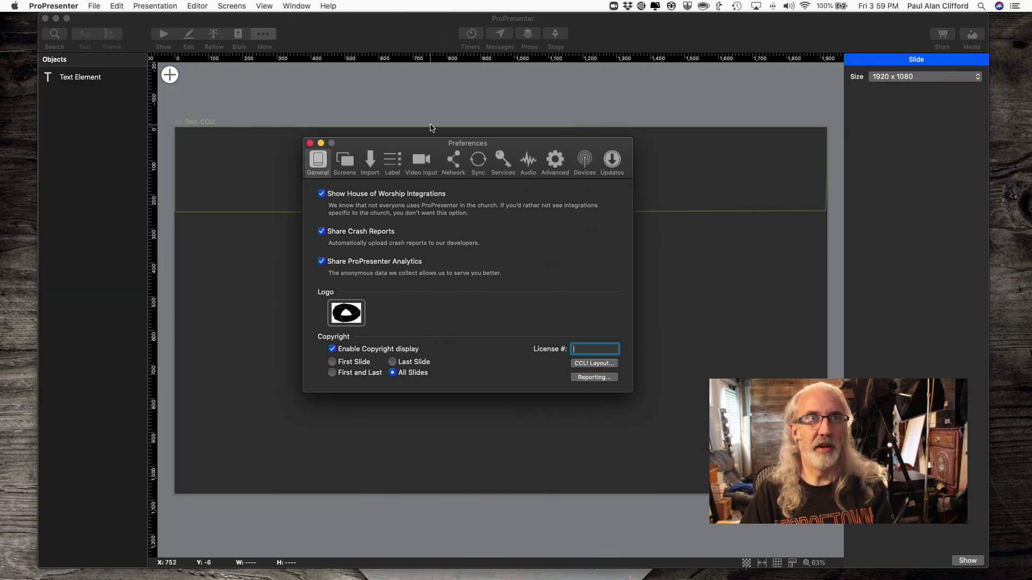
# Close Preferences and confirm the template's Title text box uses CCLI as its source.
pyautogui.click(311, 144)
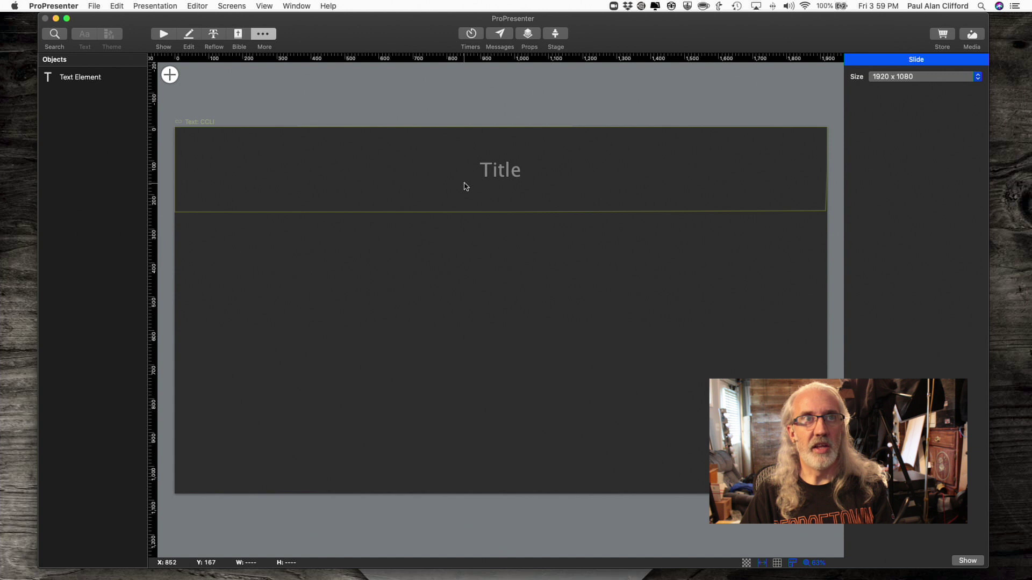
pyautogui.click(466, 186)
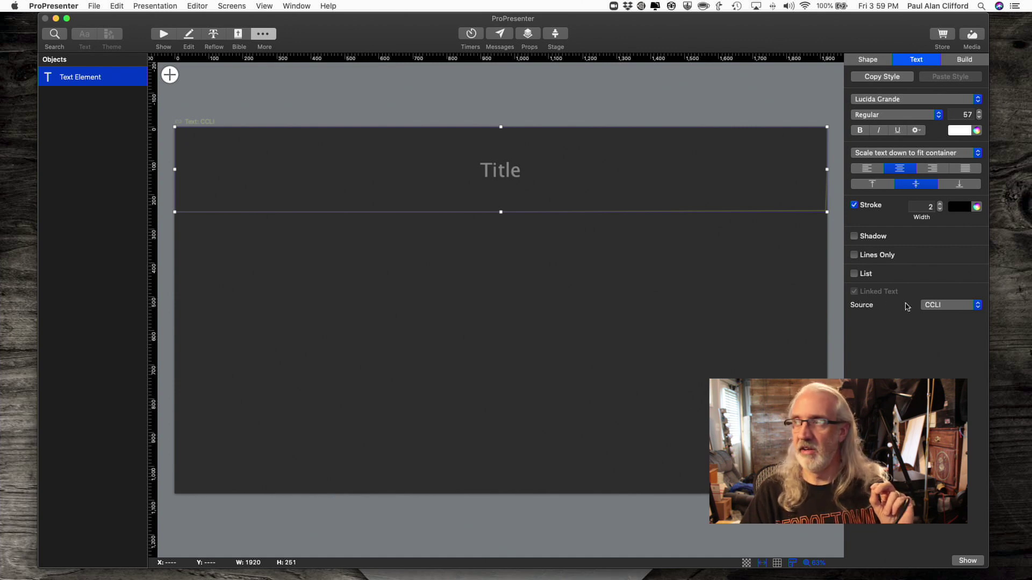
pyautogui.click(977, 306)
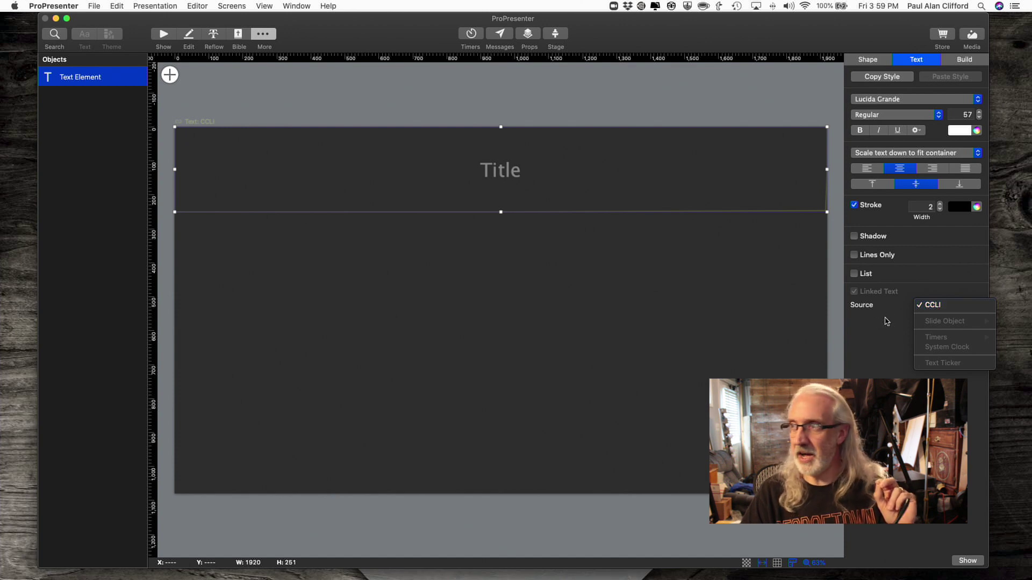
pyautogui.click(854, 290)
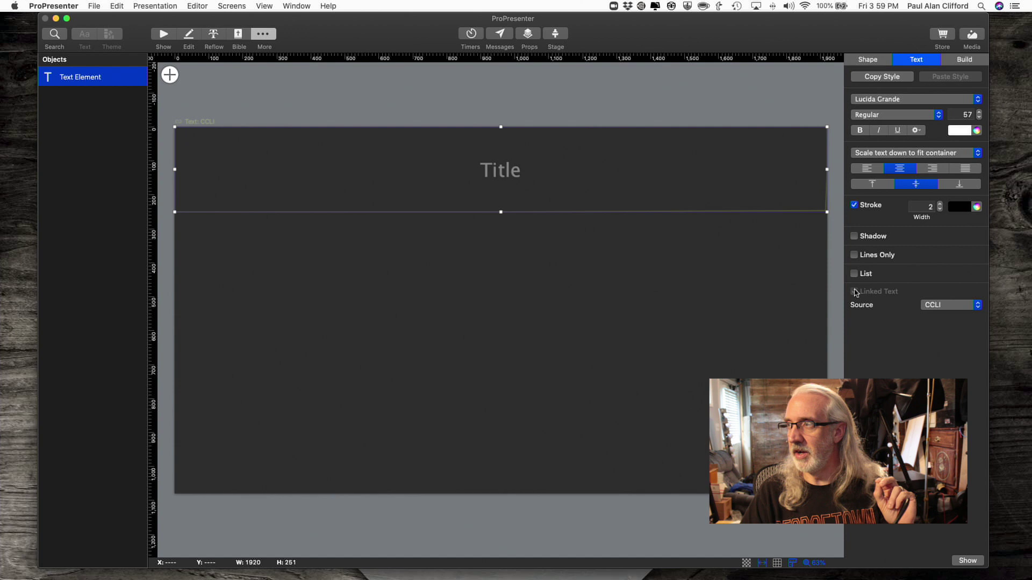
pyautogui.click(975, 304)
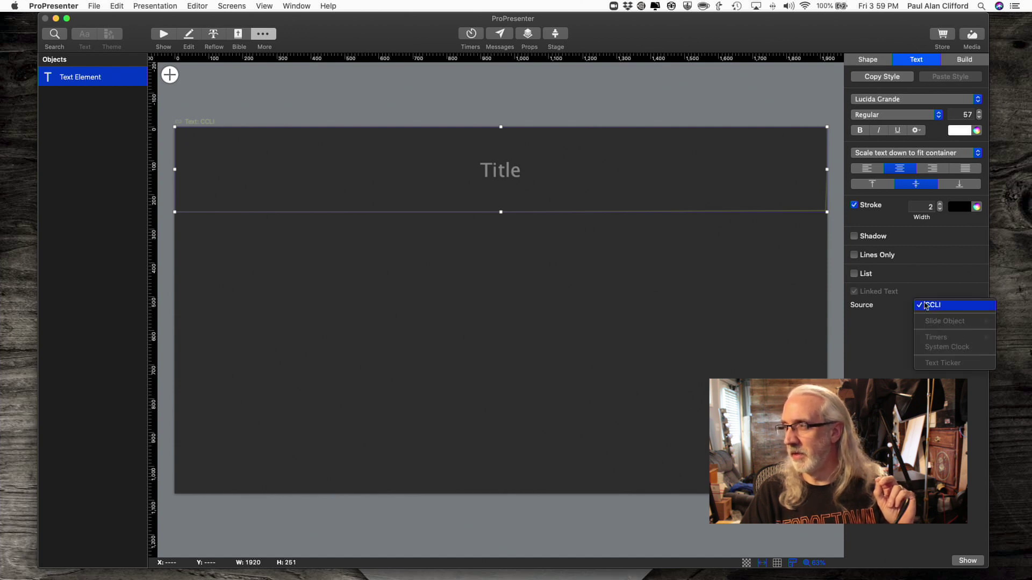
pyautogui.click(867, 314)
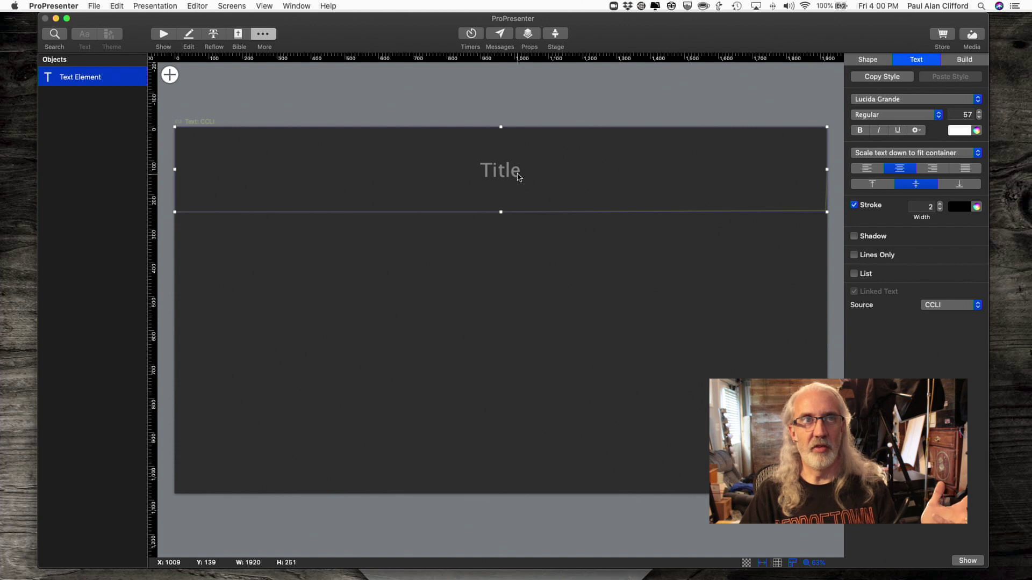
pyautogui.press('super+1')
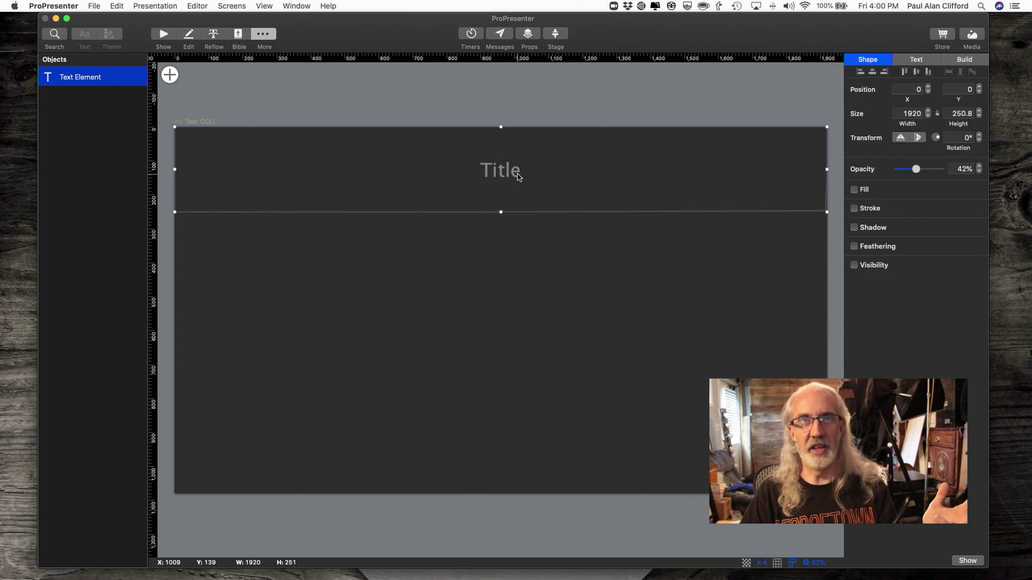
pyautogui.click(163, 34)
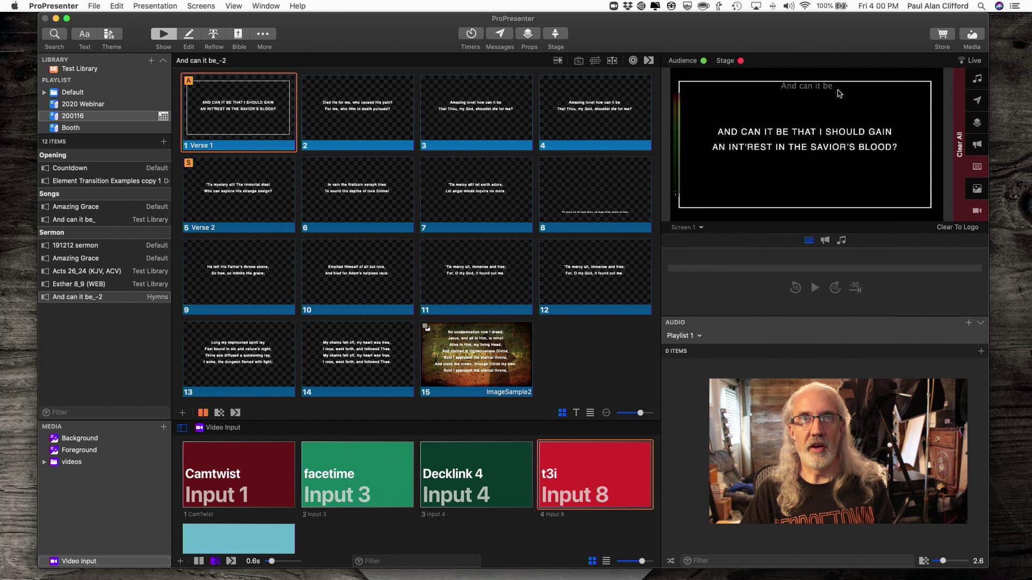
# Trigger slides 2, 3, 4 and 7 live, ending on "'Tis mercy all! let earth adore" under the title.
pyautogui.click(378, 122)
pyautogui.click(487, 113)
pyautogui.click(564, 123)
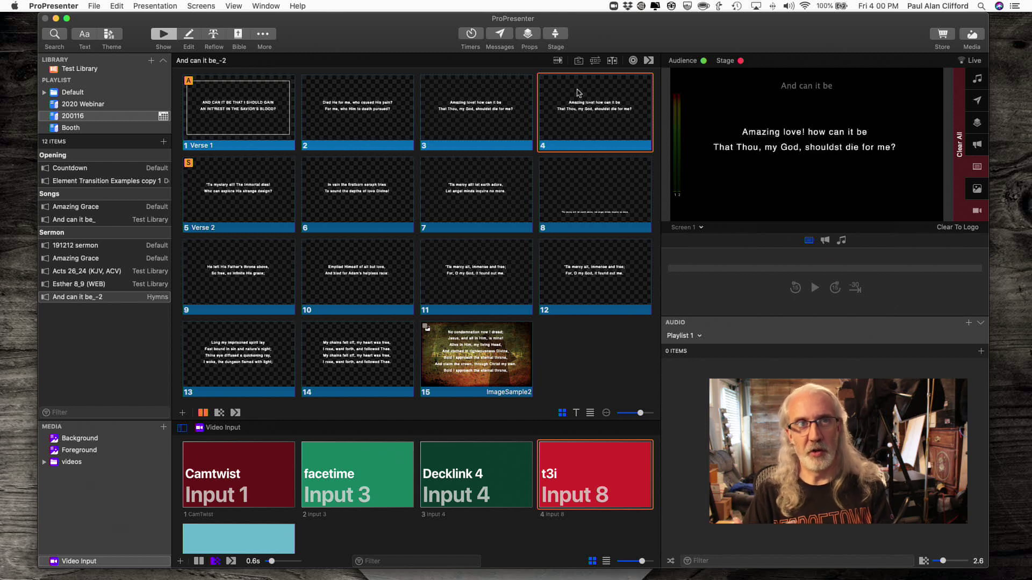
pyautogui.click(482, 192)
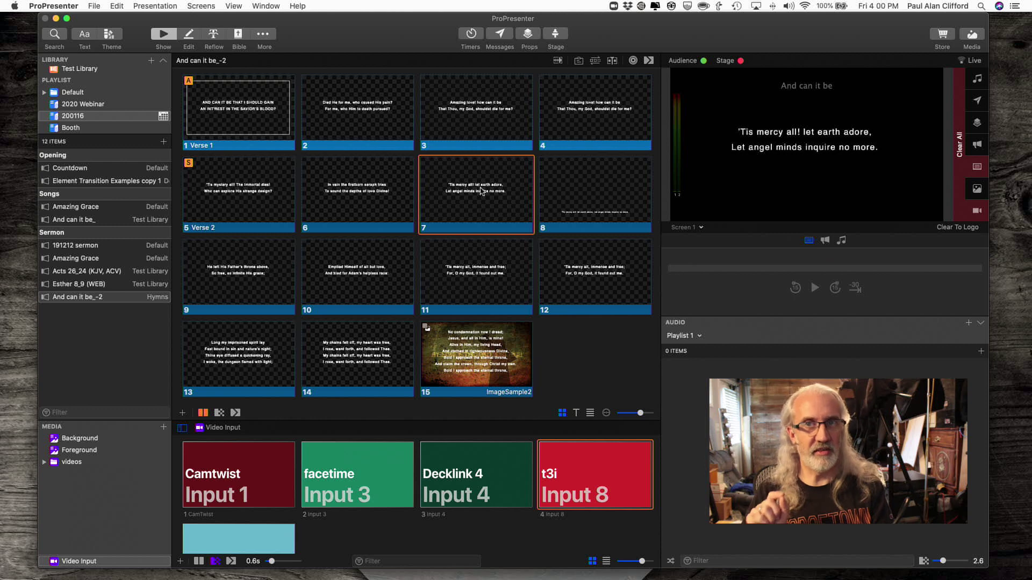